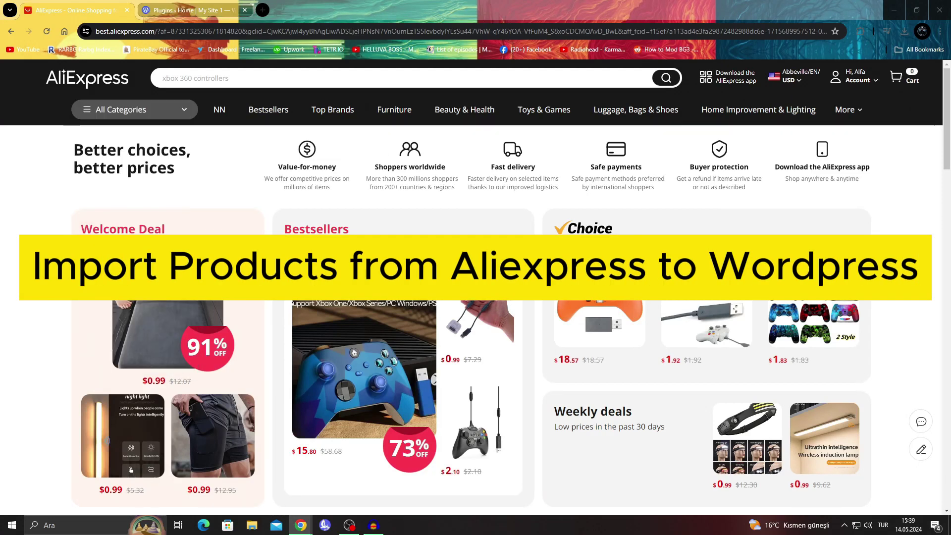
Look over the AliExpress storefront's products and the WordPress.com site's Plugins and My Home pages
left_click(188, 10)
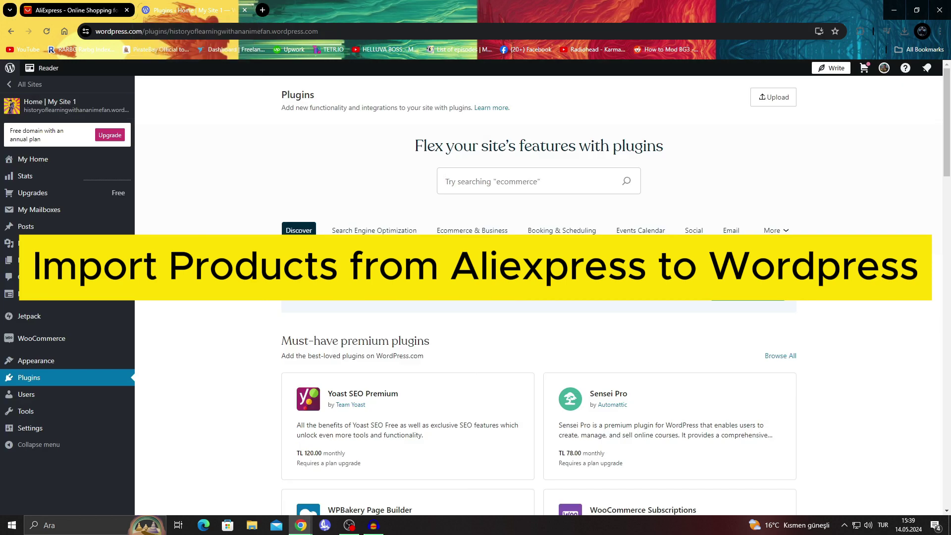
left_click(74, 10)
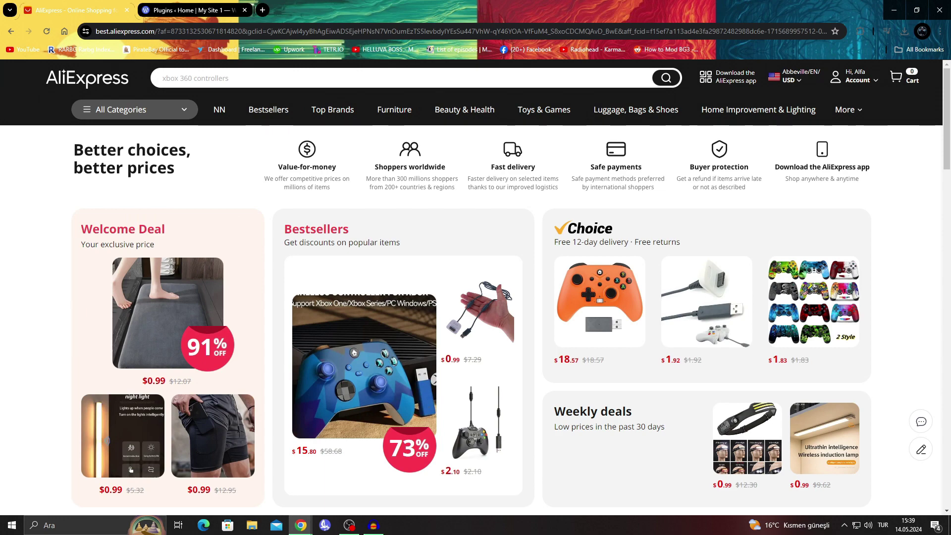
scroll(476, 297, "down", 3)
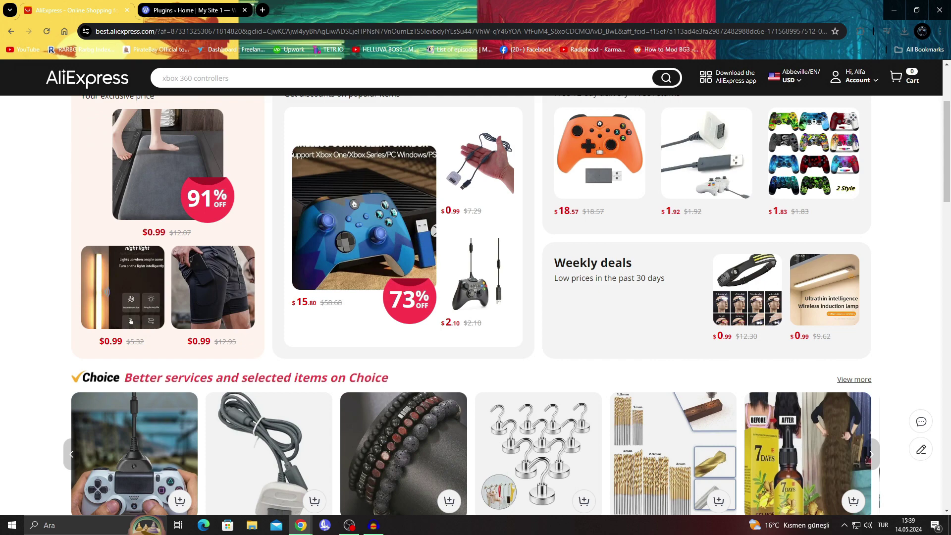
left_click(188, 10)
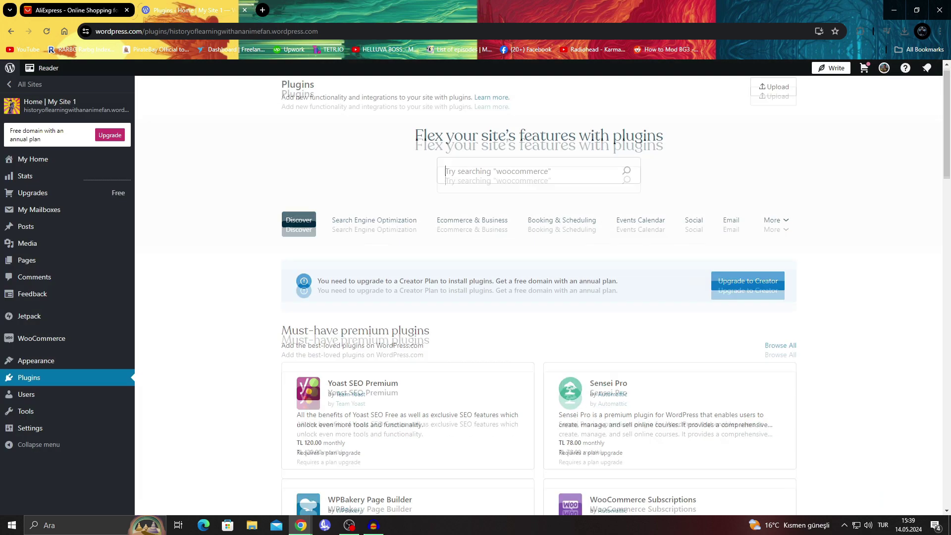
scroll(538, 298, "down", 3)
scroll(26, 226, "up", 5)
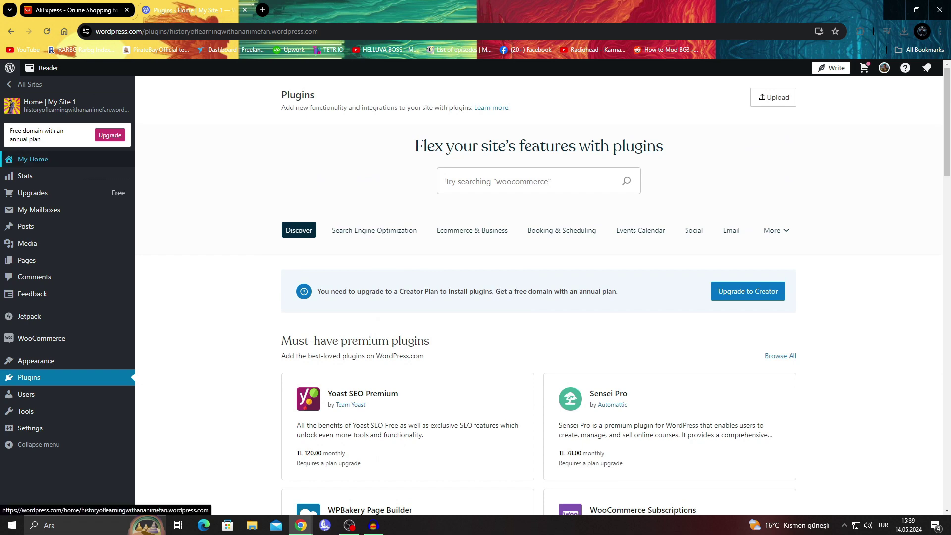
left_click(33, 159)
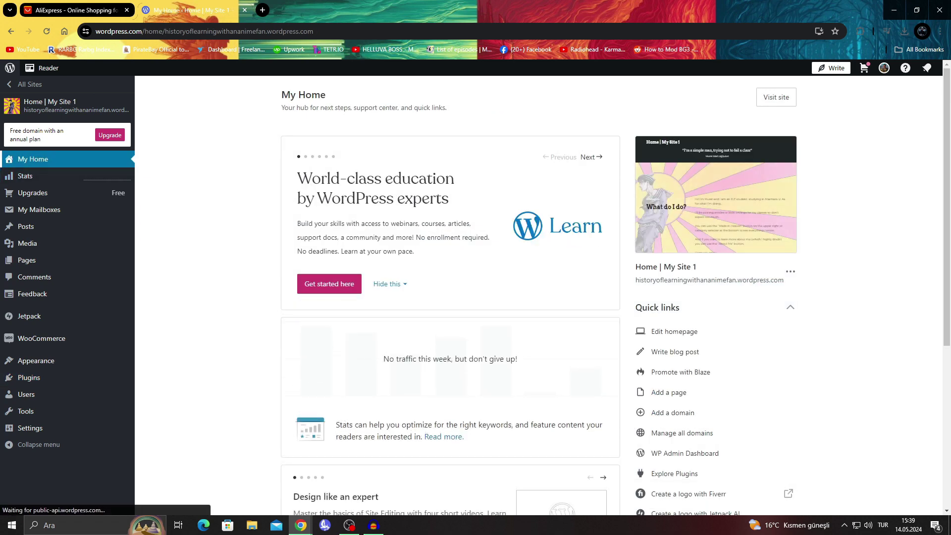
scroll(538, 296, "down", 3)
scroll(539, 295, "up", 3)
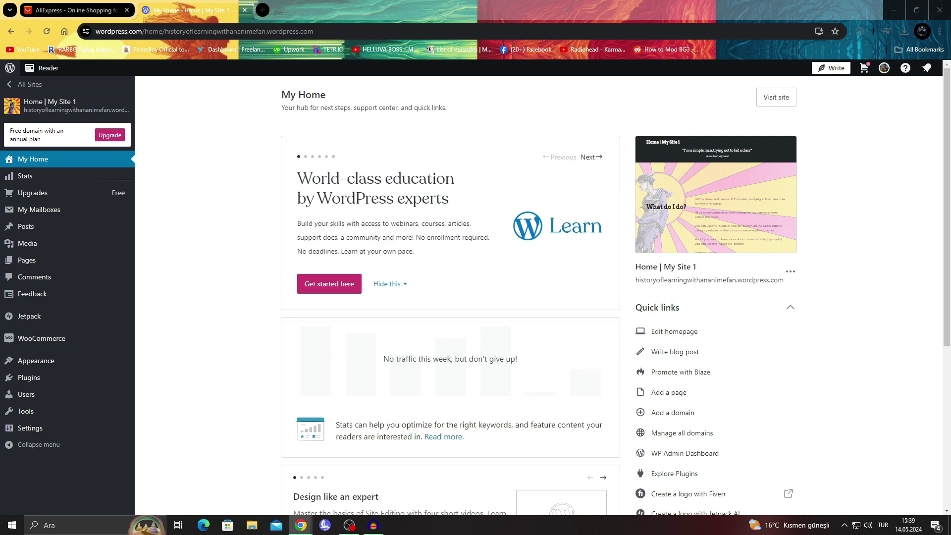
left_click(74, 10)
scroll(475, 305, "down", 3)
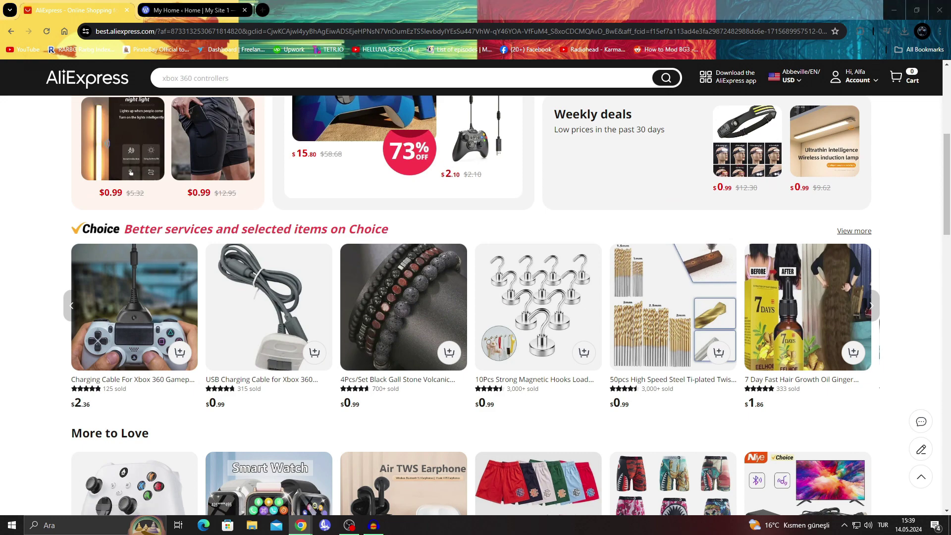
scroll(539, 163, "down", 4)
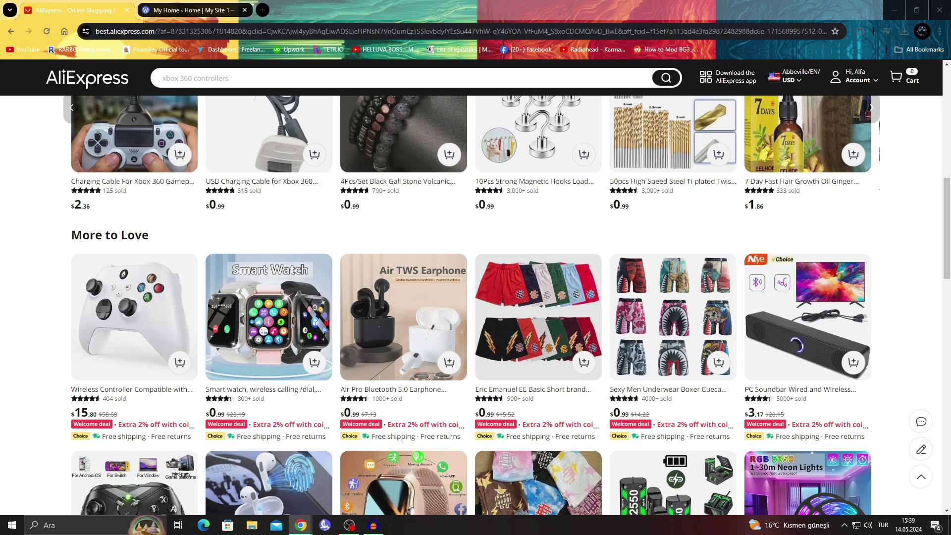
Search the WordPress.com plugins for "dropship.me" and open the DropshipMe plugin's page
left_click(193, 10)
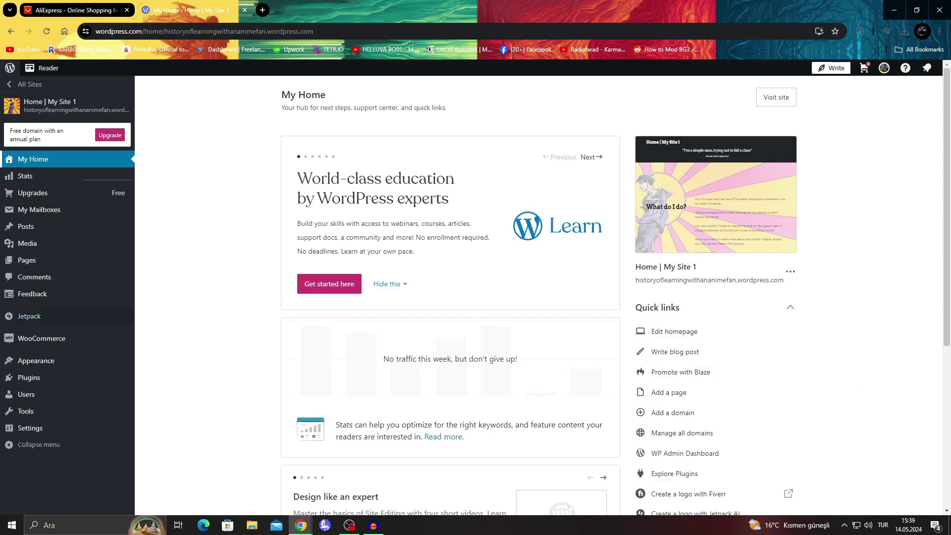
left_click(29, 377)
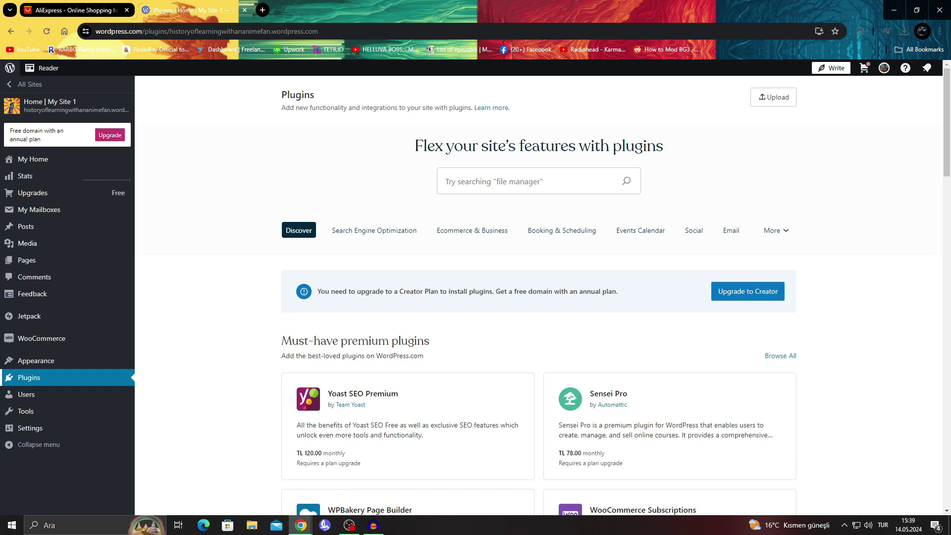
left_click(445, 182)
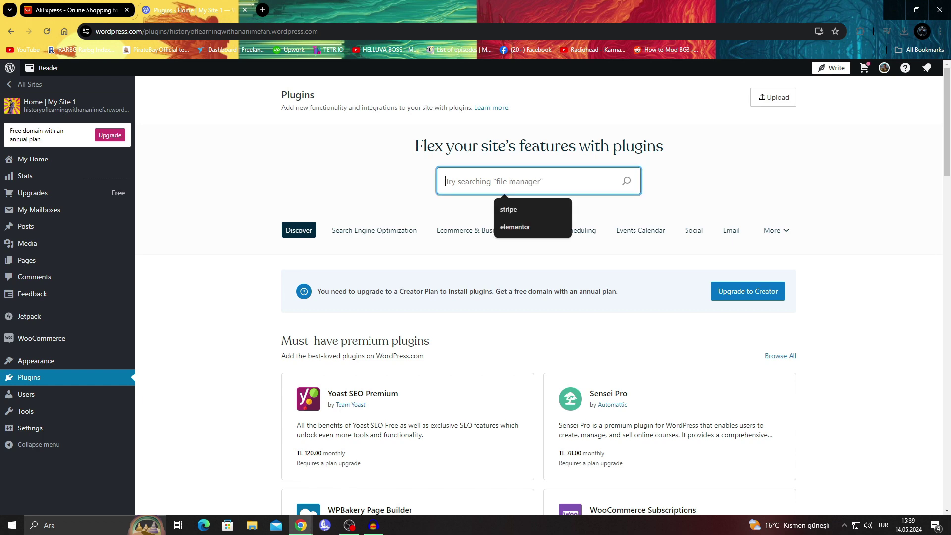
type("dropship.")
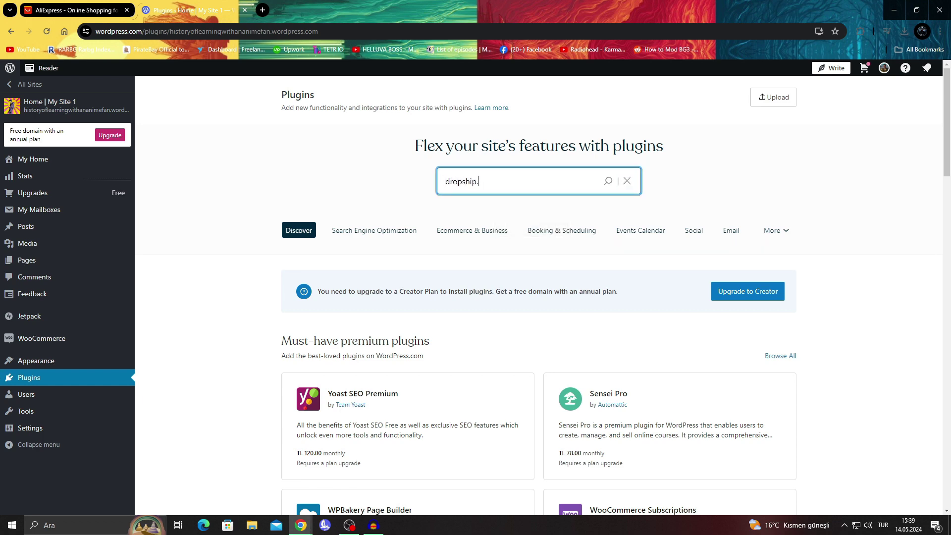
type("me")
key("Return")
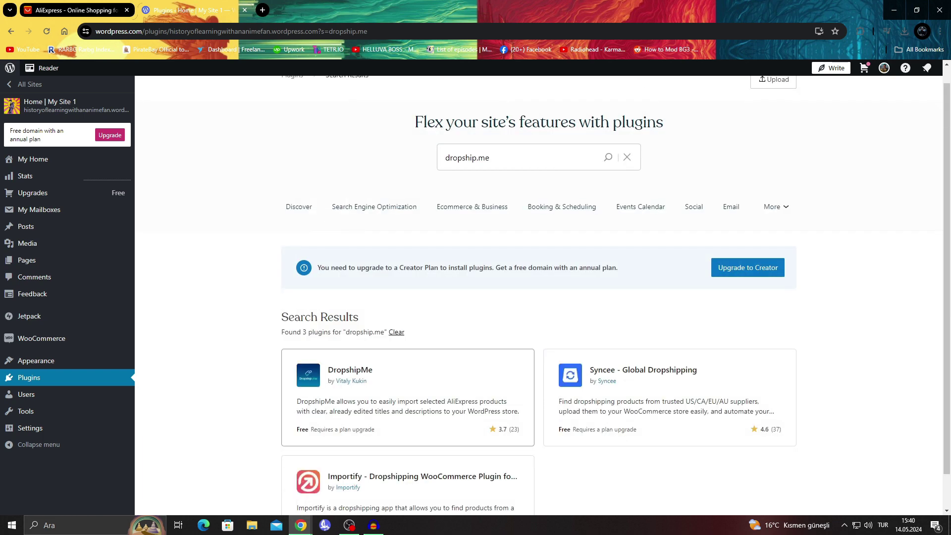
left_click(349, 369)
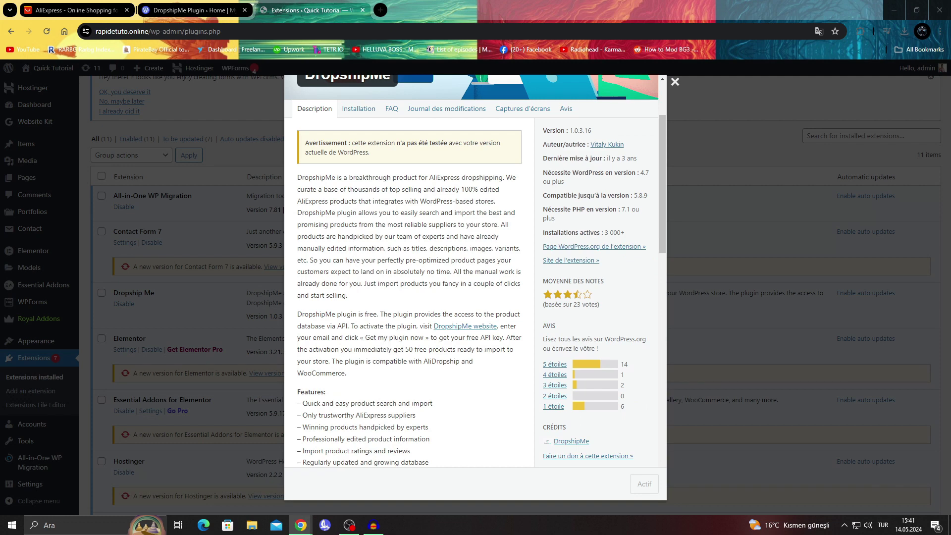
Read the DropshipMe plugin's description, including its features, minimum requirements and troubleshooting notes
scroll(471, 271, "up", 2)
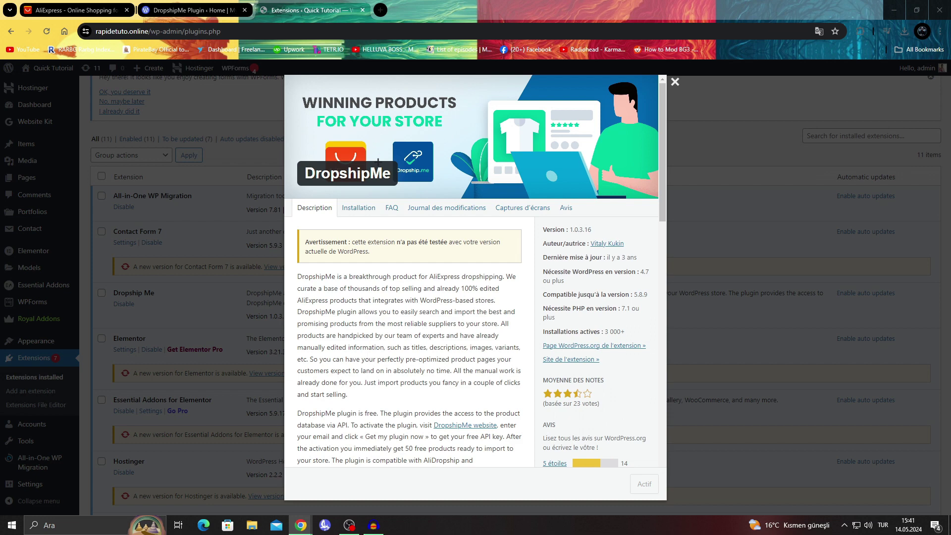
scroll(471, 271, "down", 6)
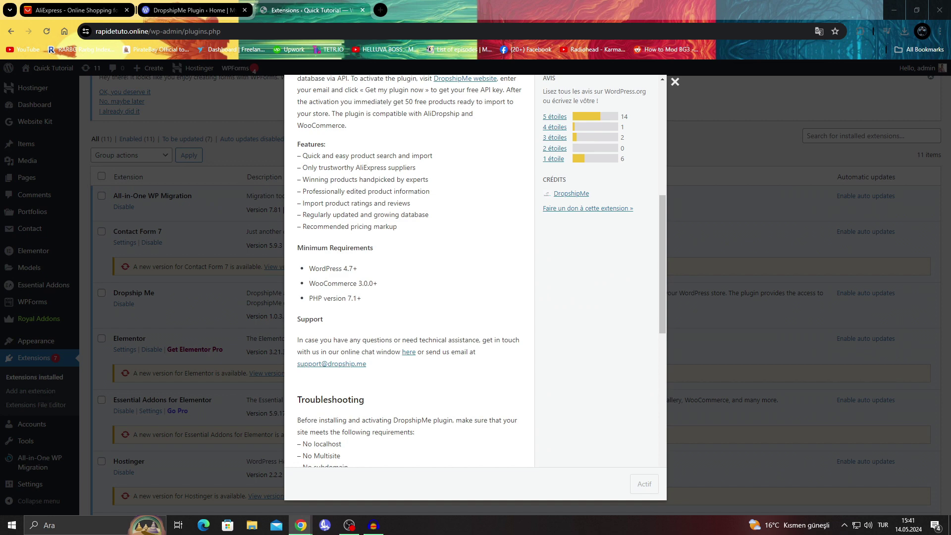
scroll(409, 271, "down", 4)
scroll(409, 271, "down", 2)
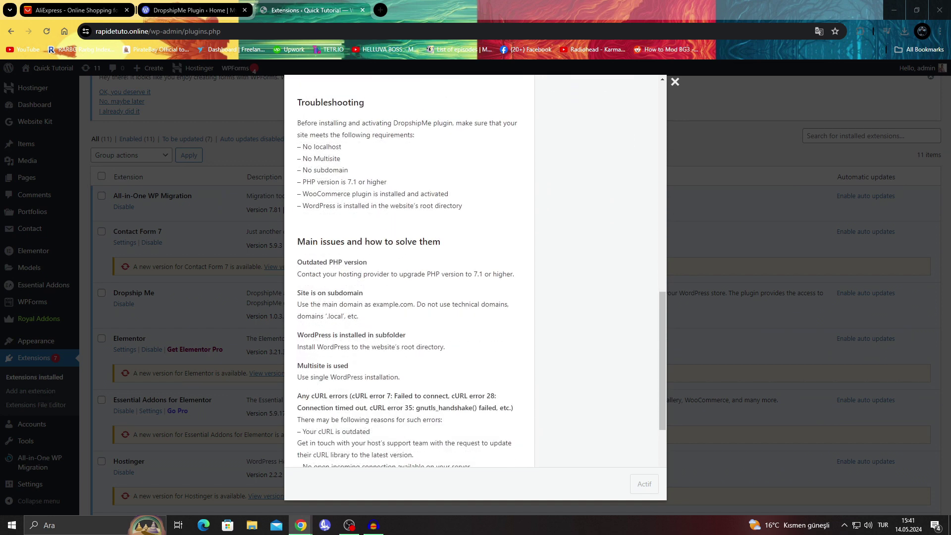
scroll(409, 271, "up", 12)
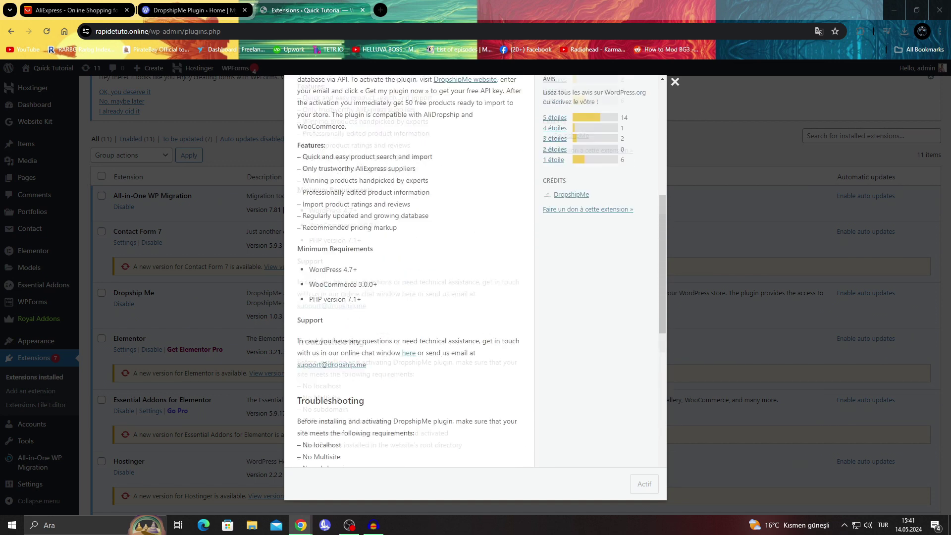
Review DropshipMe's installation instructions, from activating the plugin and entering the API key to importing items
left_click(358, 208)
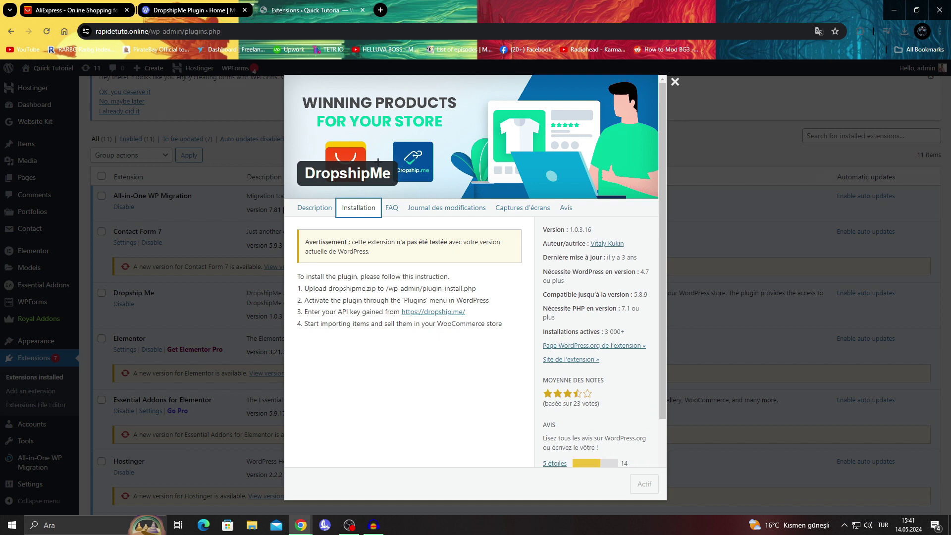
left_click_drag(329, 300, 418, 300)
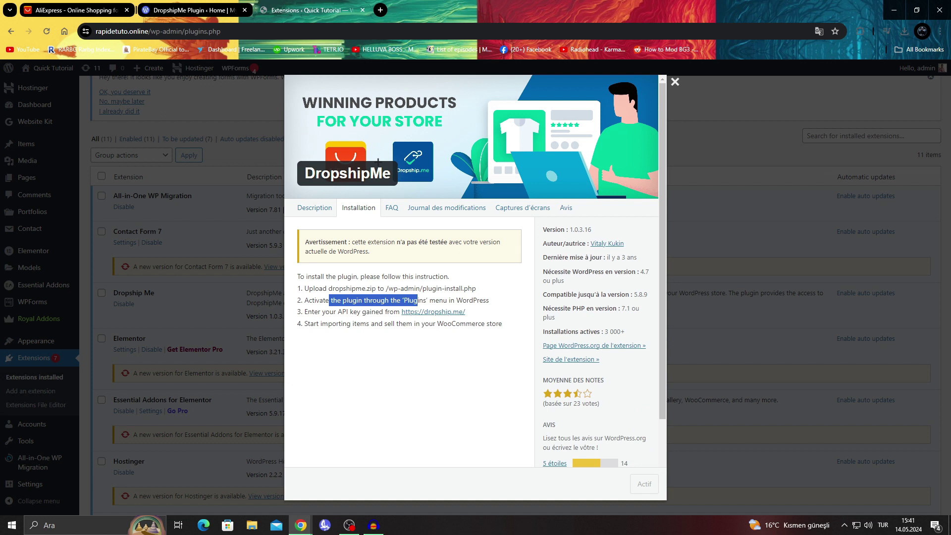
left_click_drag(303, 312, 379, 312)
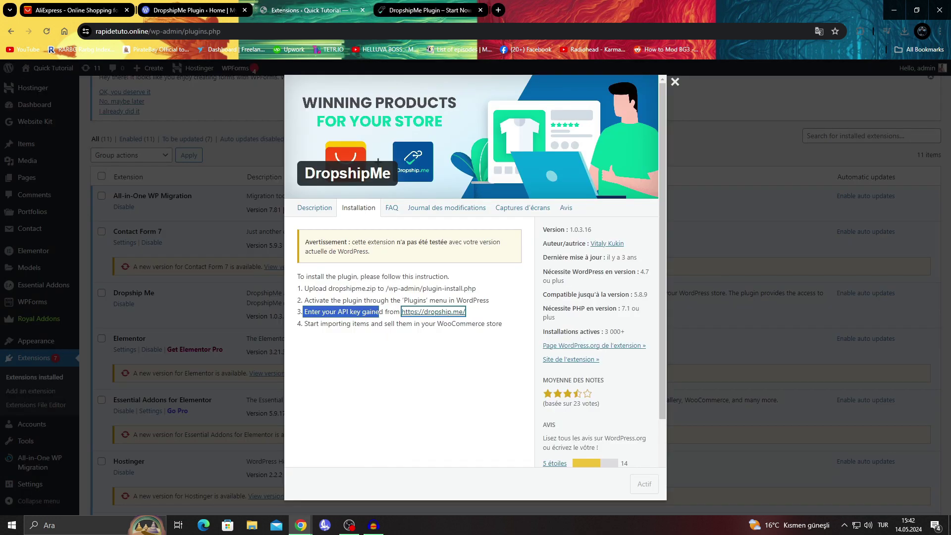
left_click_drag(366, 324, 422, 323)
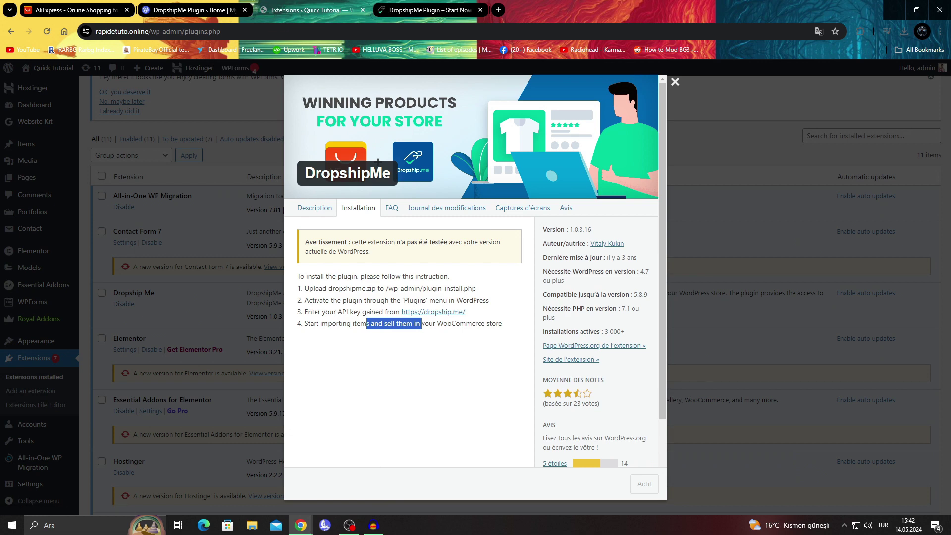
Check the dropship.me plugin page, and close the DropshipMe details on the WordPress Extensions page
left_click(430, 10)
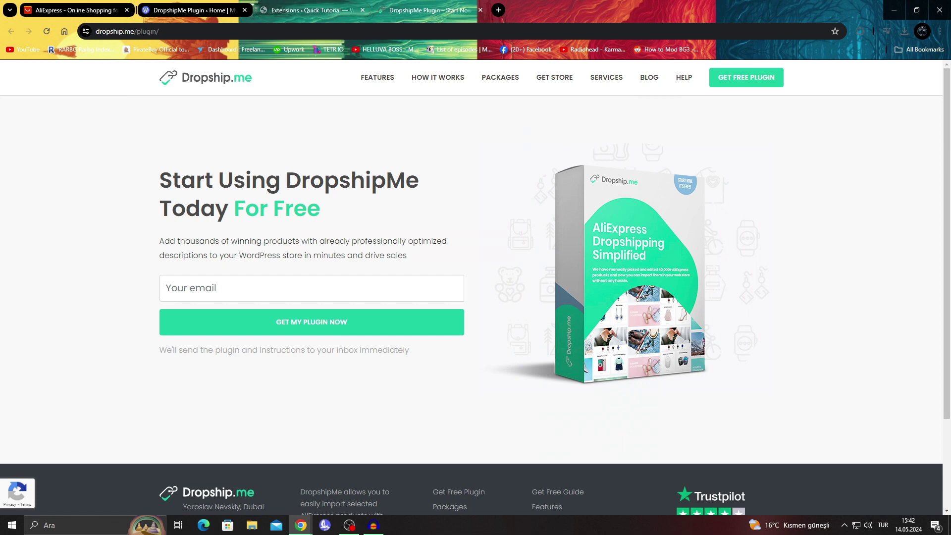
left_click(307, 10)
key("Escape")
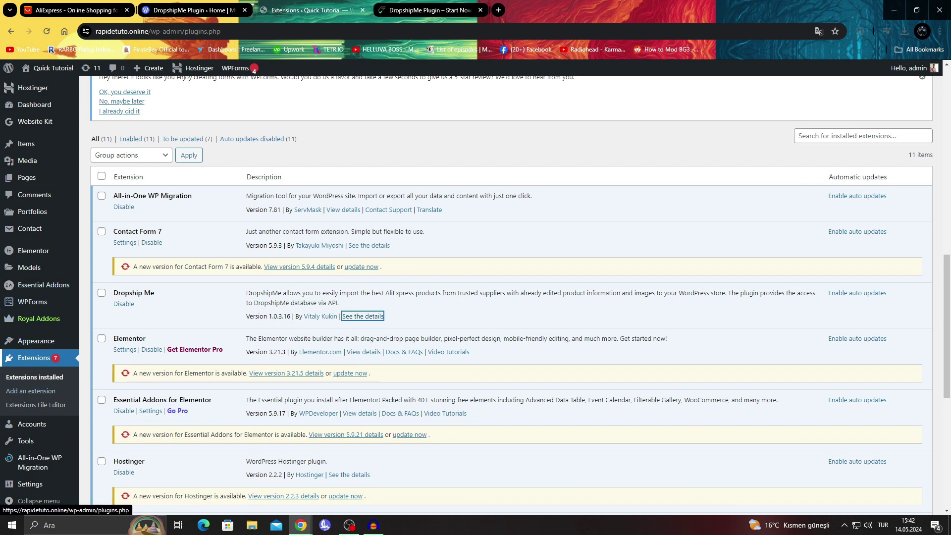
Examine the Extensions page's notices, the installed plugin list with Dropship Me, and the site's admin sections
scroll(510, 295, "up", 5)
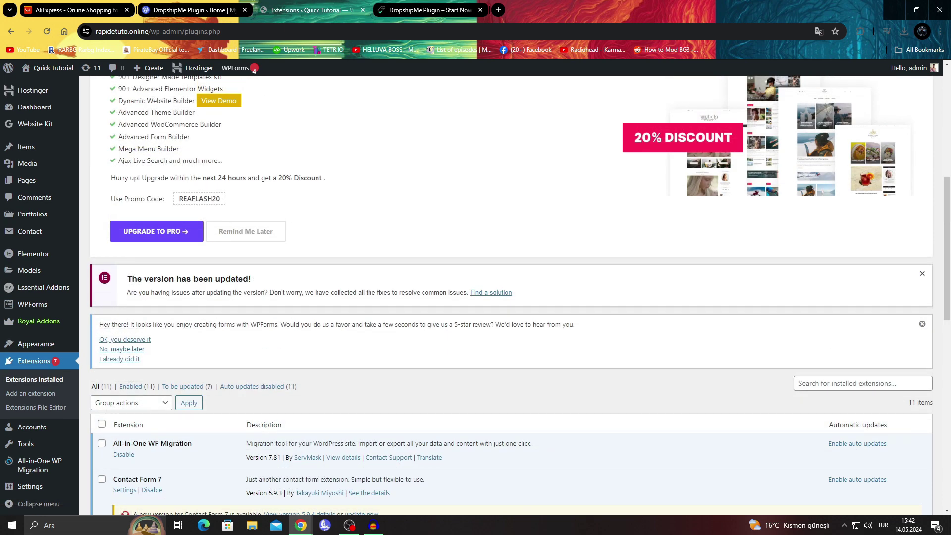
scroll(510, 295, "up", 7)
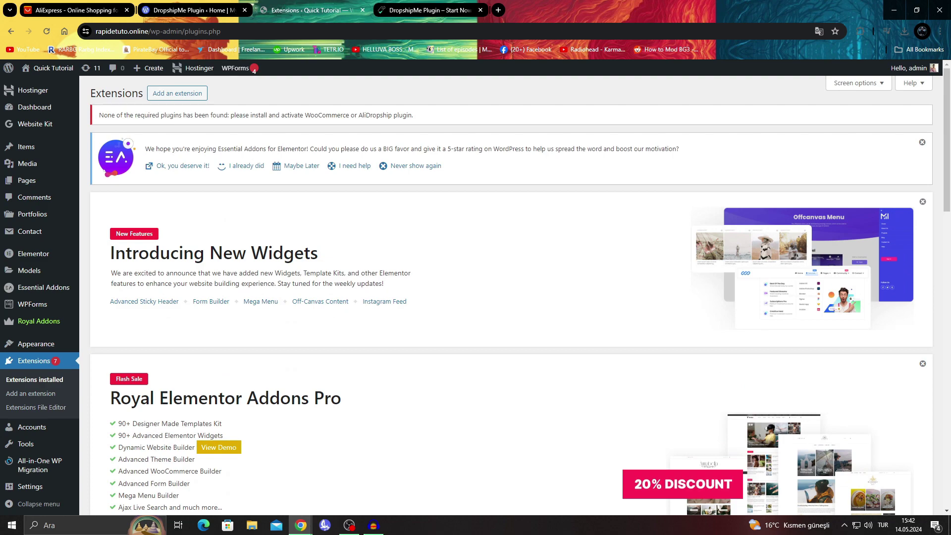
scroll(261, 301, "down", 7)
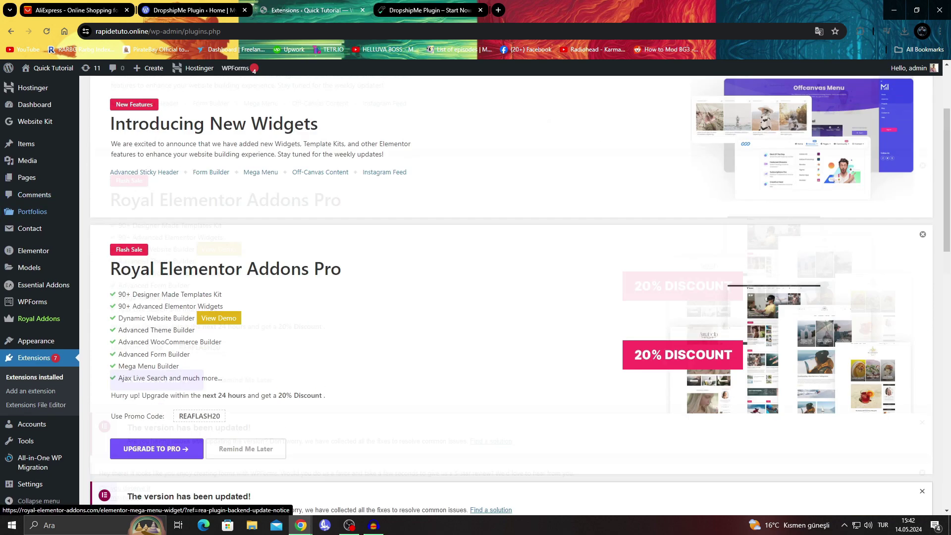
scroll(510, 295, "down", 8)
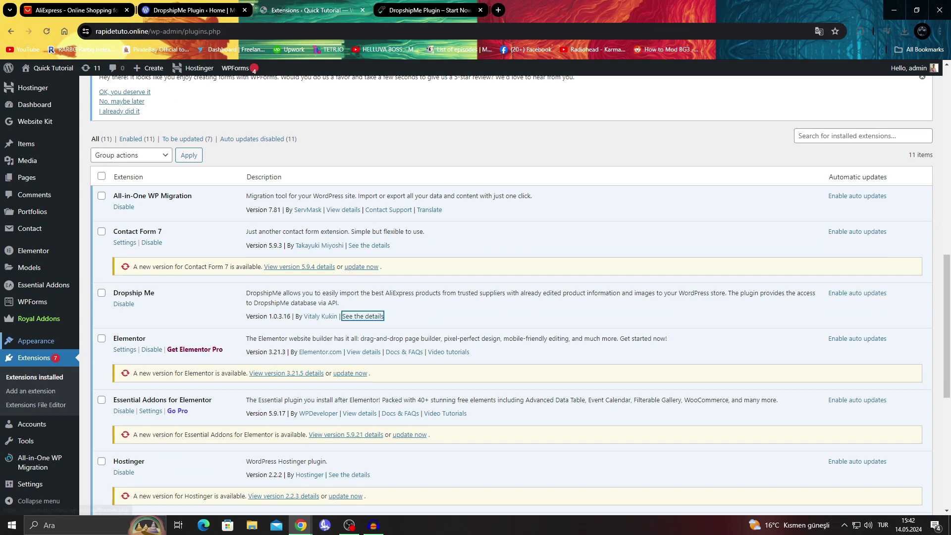
mouse_move(36, 340)
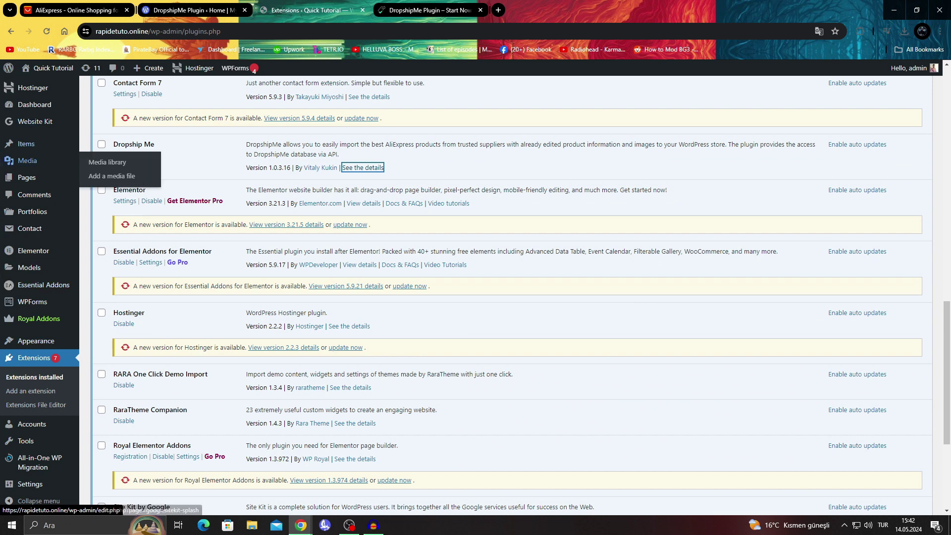
mouse_move(35, 105)
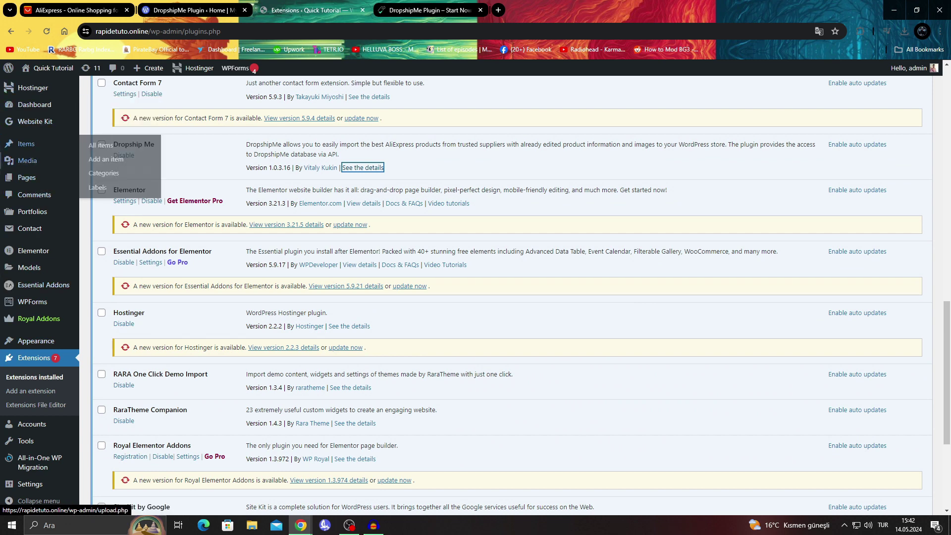
mouse_move(29, 229)
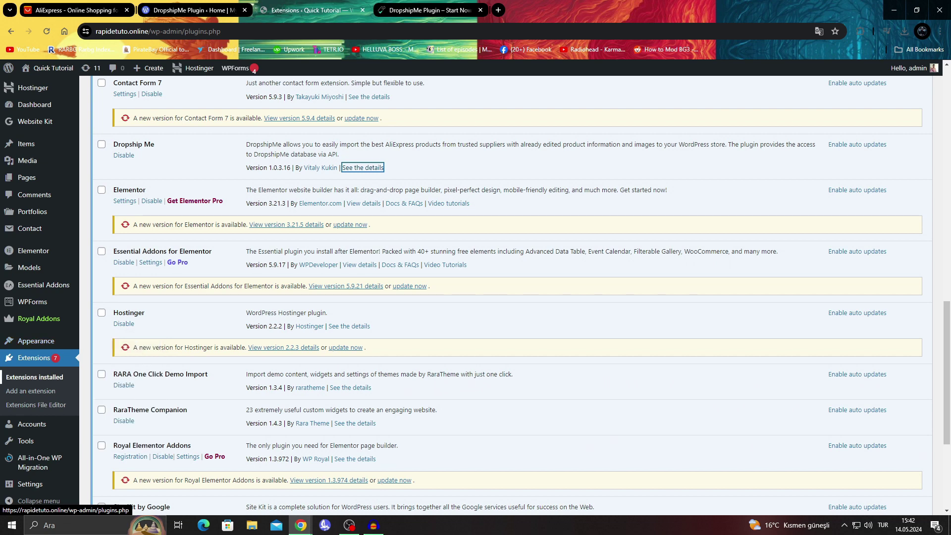
mouse_move(30, 484)
scroll(36, 405, "down", 3)
scroll(36, 405, "up", 10)
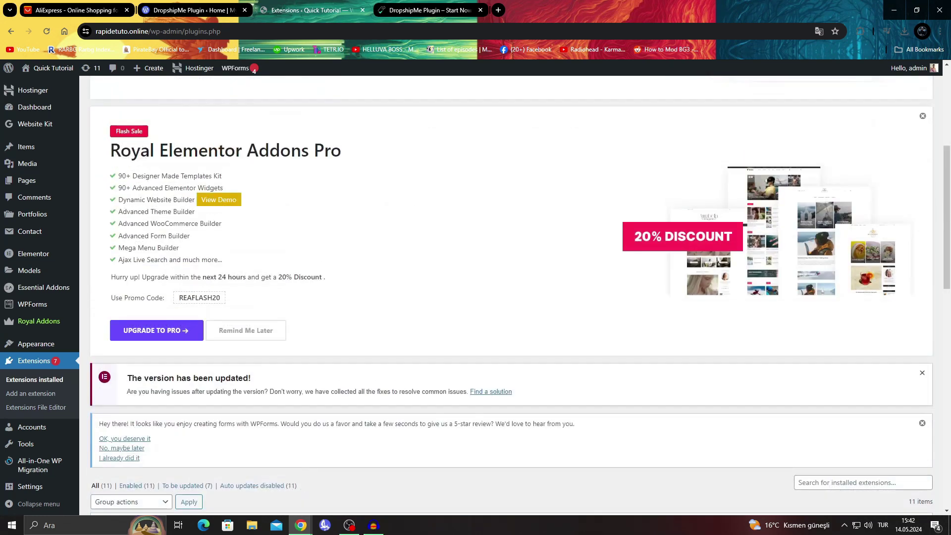
Return to the dropship.me site and request its free plugin page
left_click(430, 10)
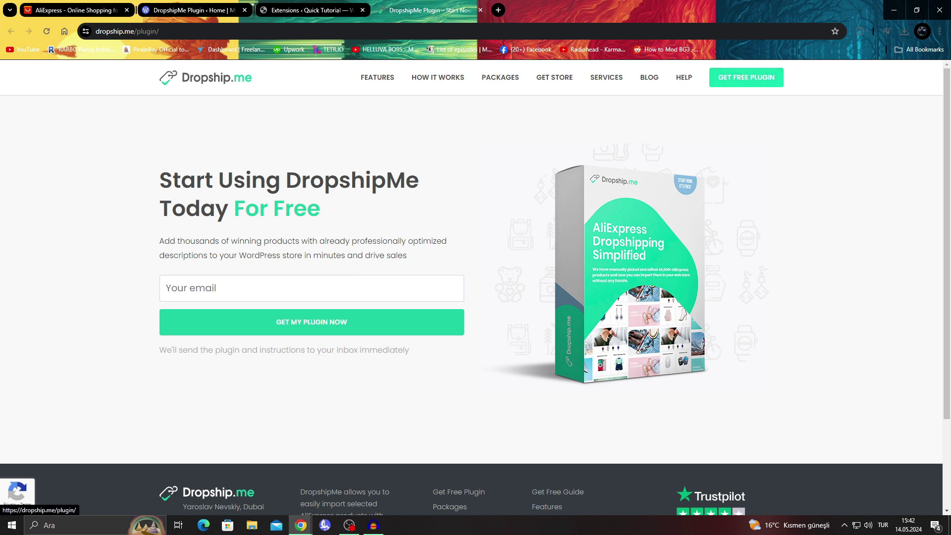
left_click(745, 78)
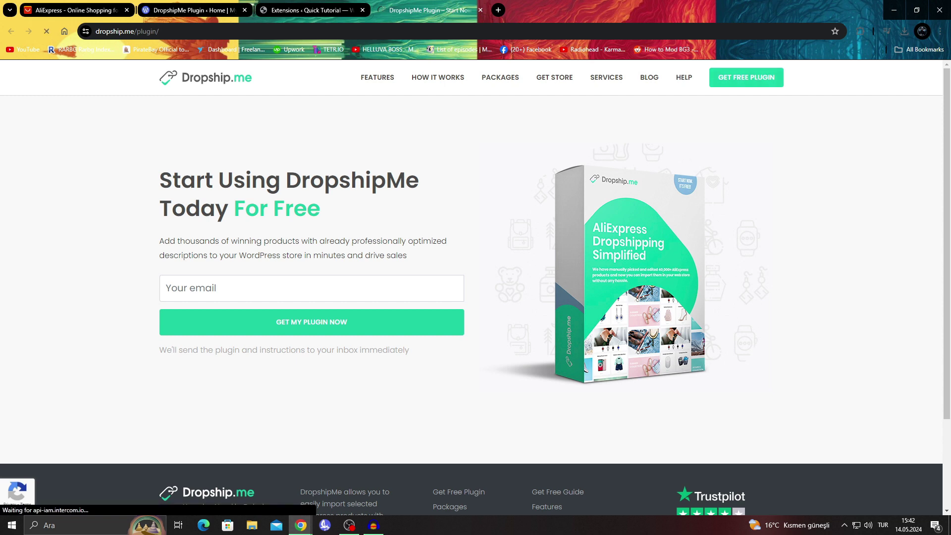
Request the free DropshipMe plugin with the account e-mail address, and decline the AliDropship offer to get only the free plugin
left_click(166, 287)
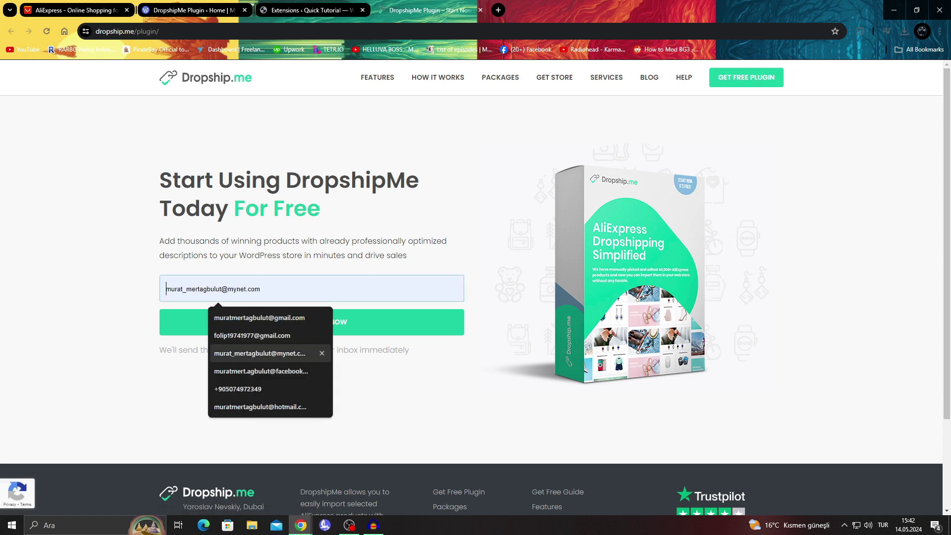
left_click(262, 335)
left_click(263, 322)
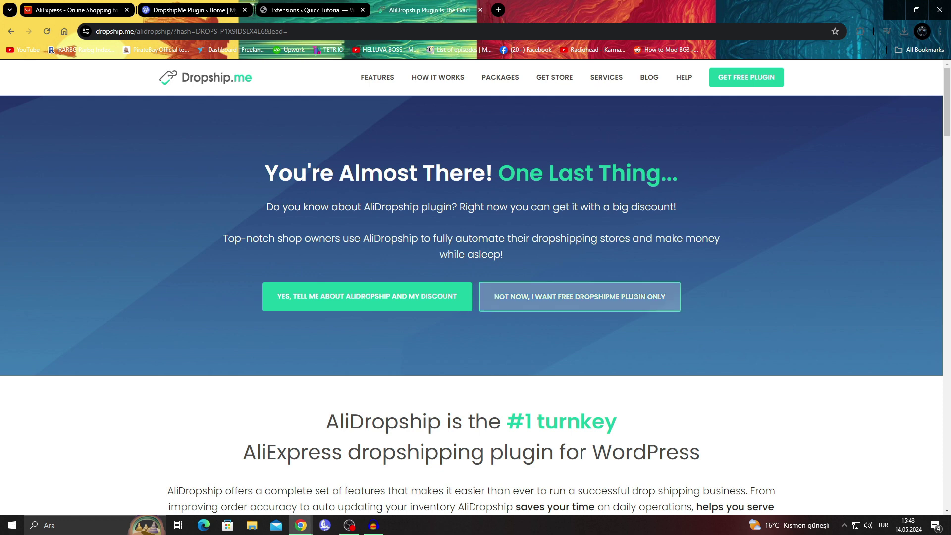
left_click(579, 296)
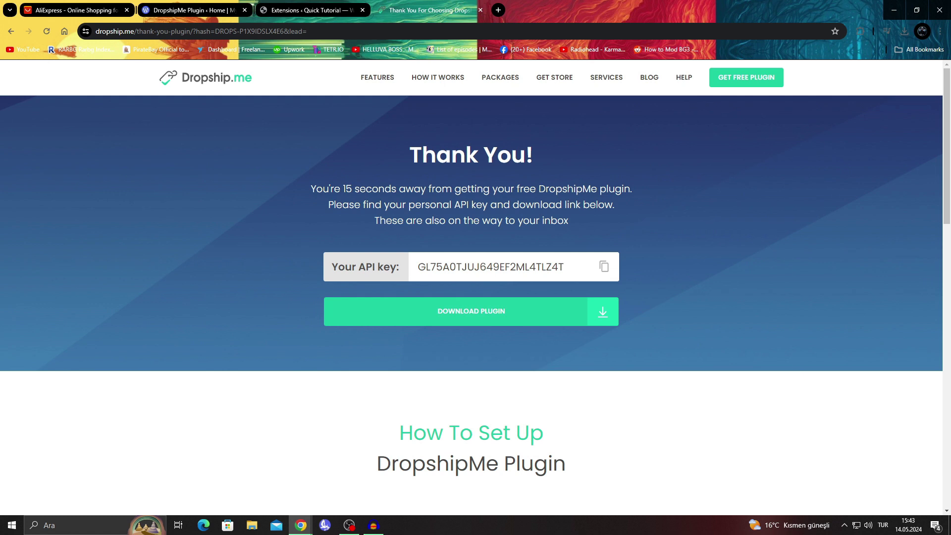
Copy the personal DropshipMe API key, and download the plugin before leaving the thank-you page
left_click(604, 266)
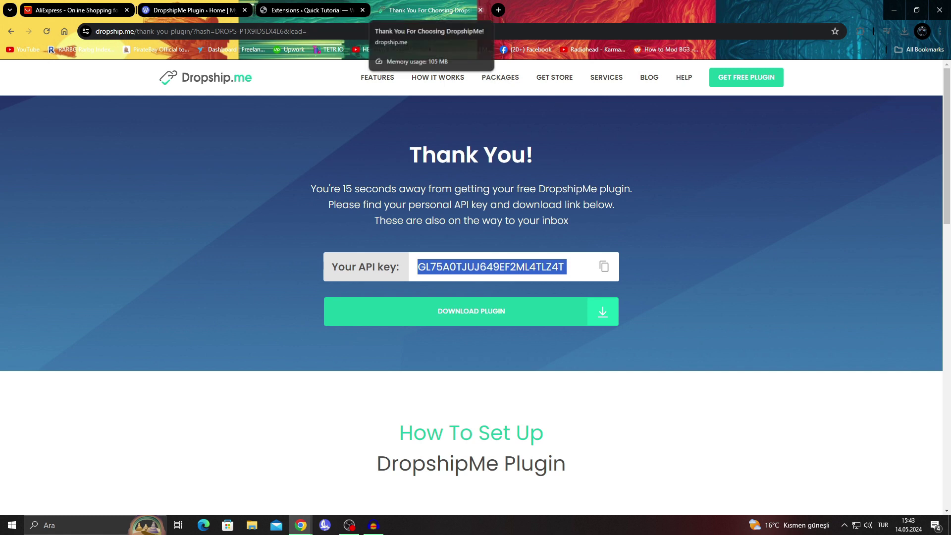
left_click(470, 311)
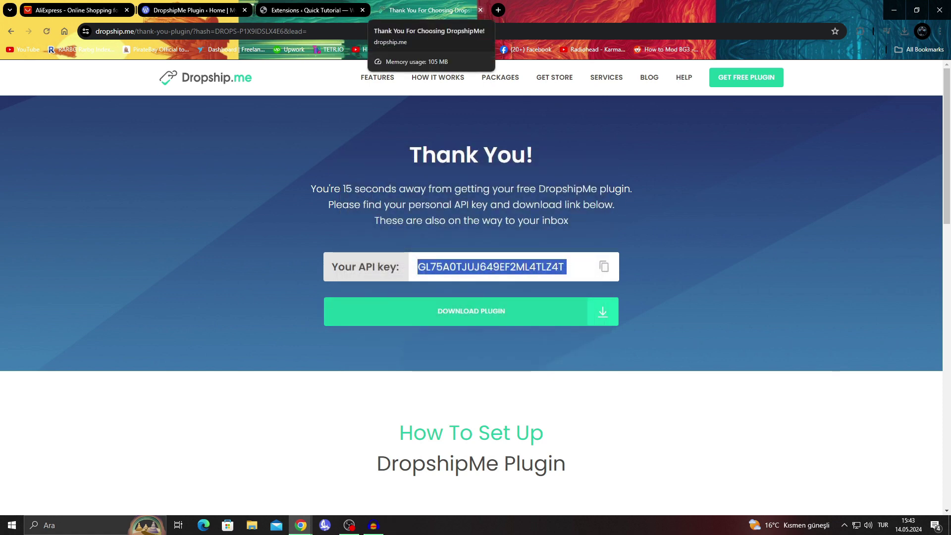
left_click(481, 10)
Open WordPress's page for adding extensions, and dismiss the Essential Addons review request and the Elementor widget promotions
scroll(520, 298, "up", 5)
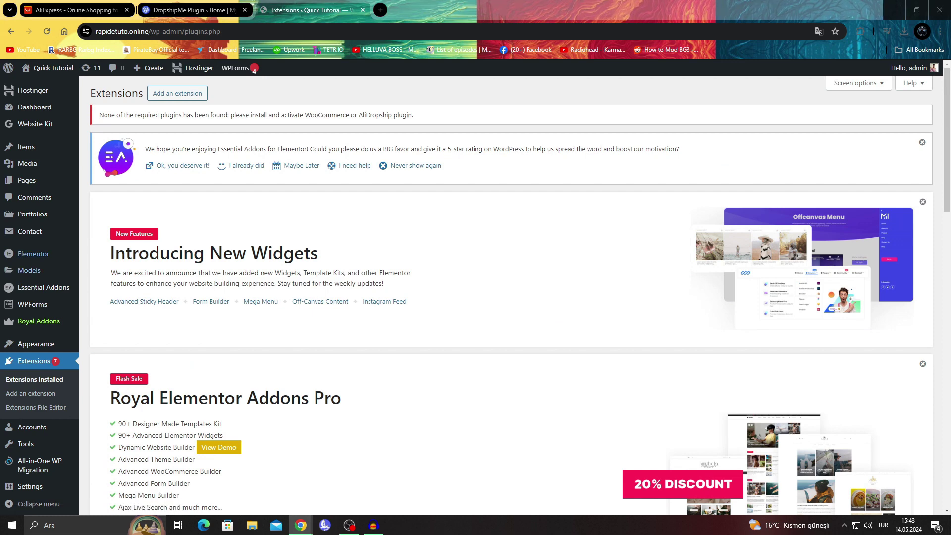
left_click(177, 93)
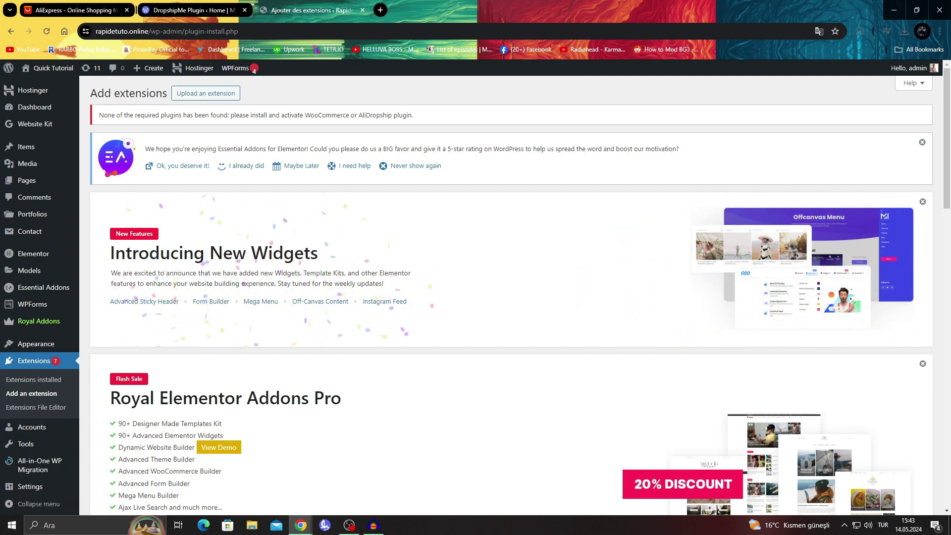
left_click_drag(298, 115, 392, 114)
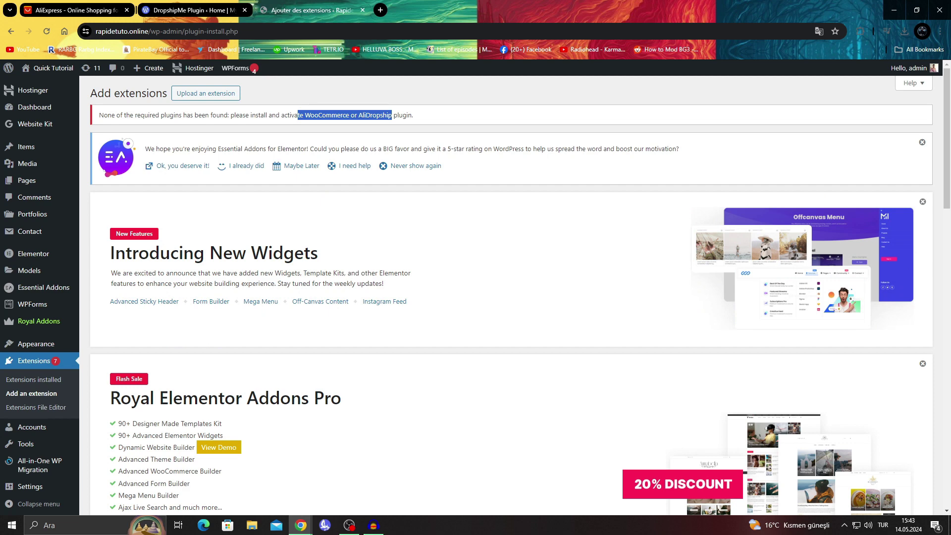
left_click(922, 142)
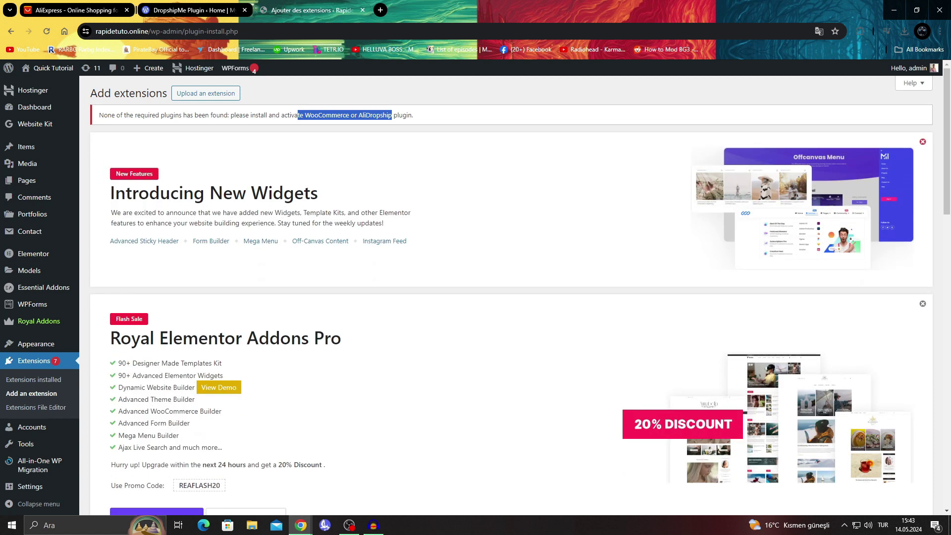
left_click(922, 143)
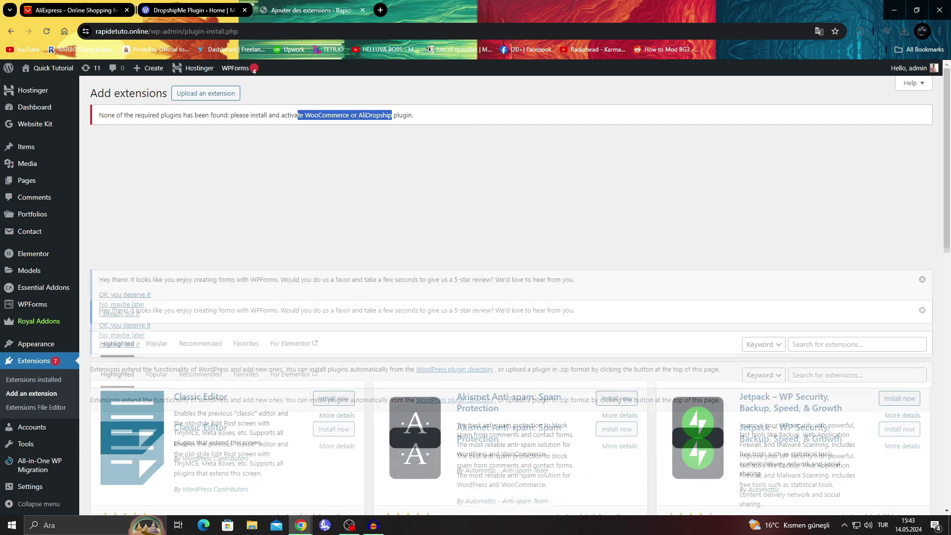
scroll(511, 297, "down", 3)
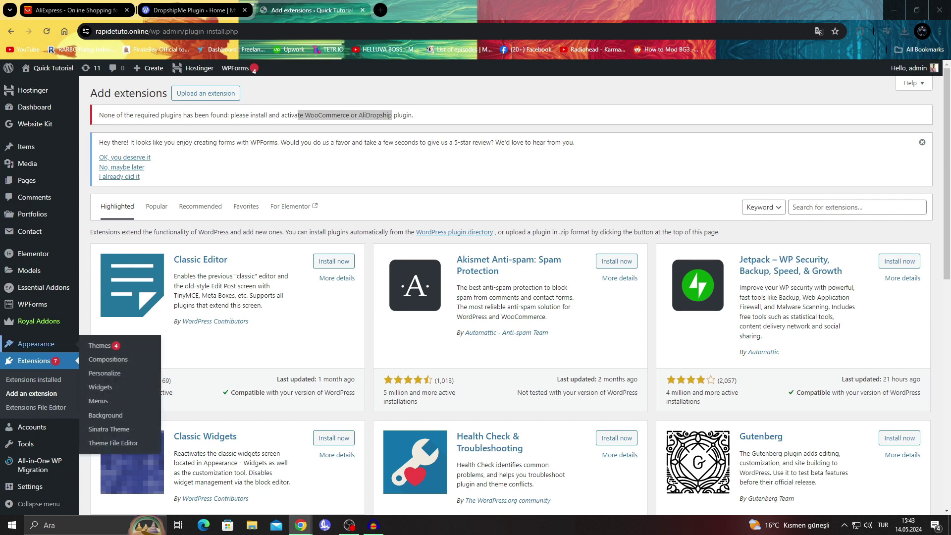
scroll(29, 396, "down", 1)
left_click(26, 441)
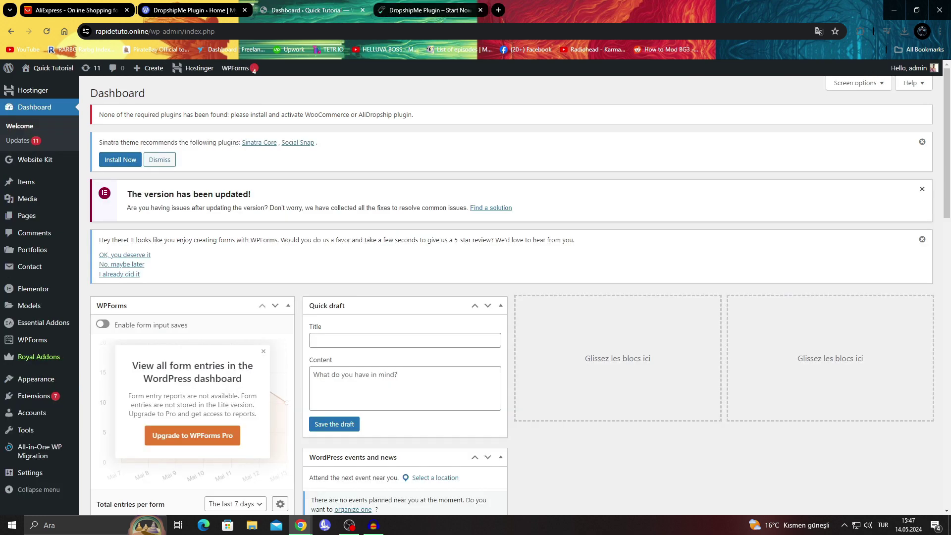
left_click(429, 10)
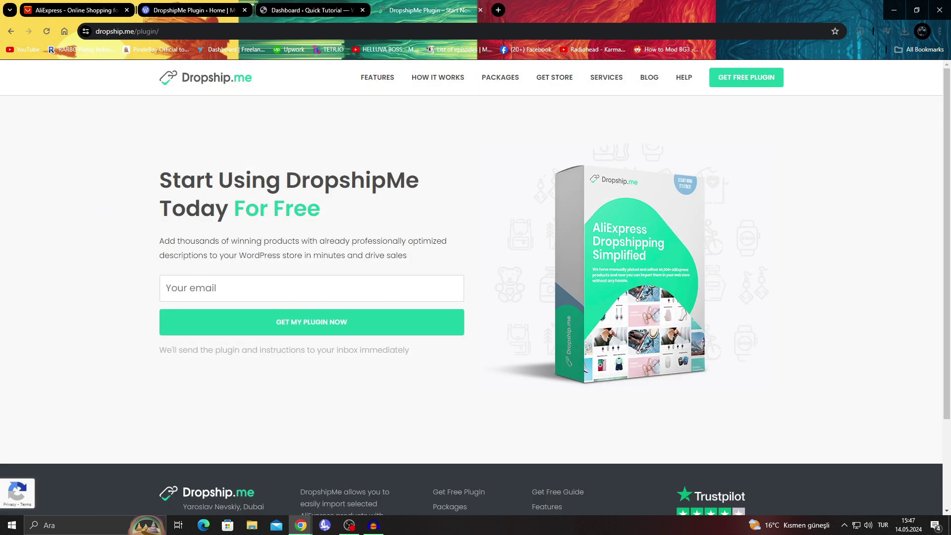
left_click(312, 10)
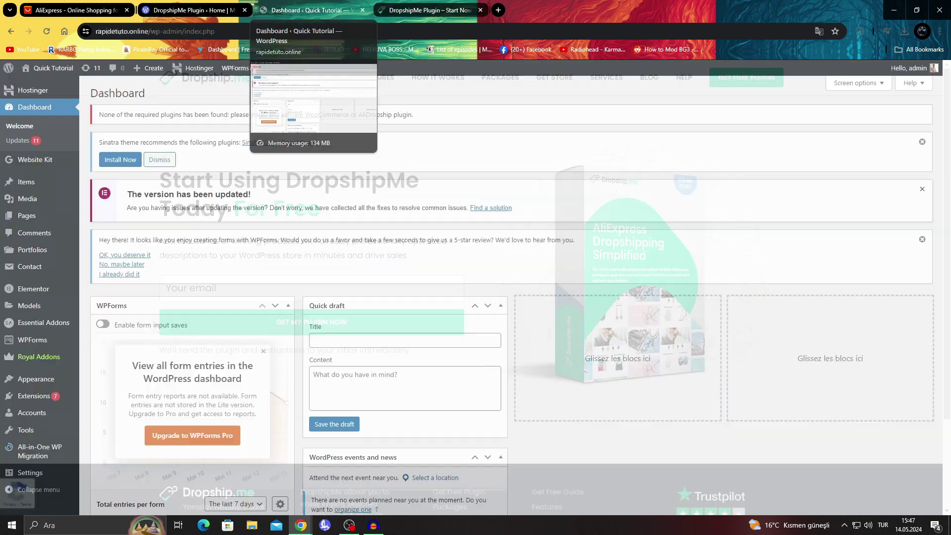
Open the list of installed extensions from the WordPress dashboard and look through its plugin entries
scroll(35, 238, "down", 5)
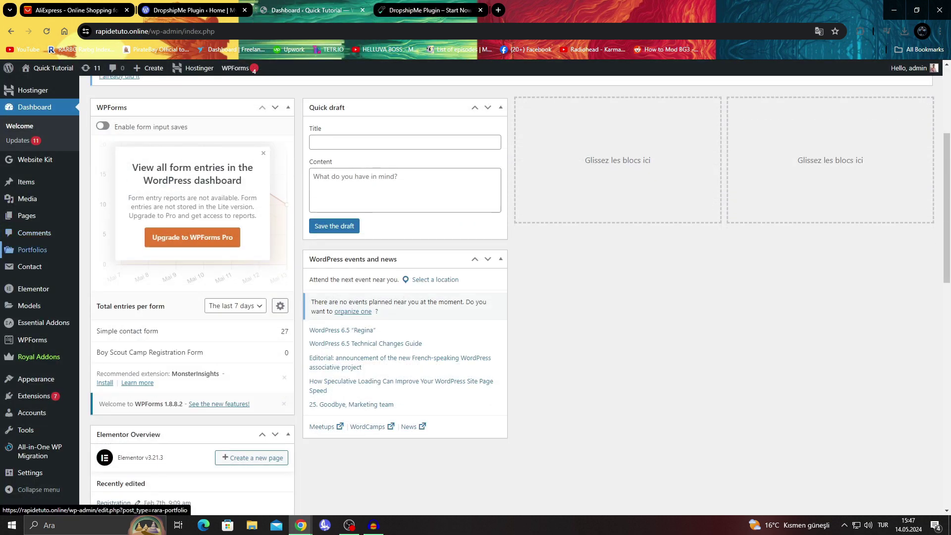
mouse_move(35, 395)
left_click(116, 397)
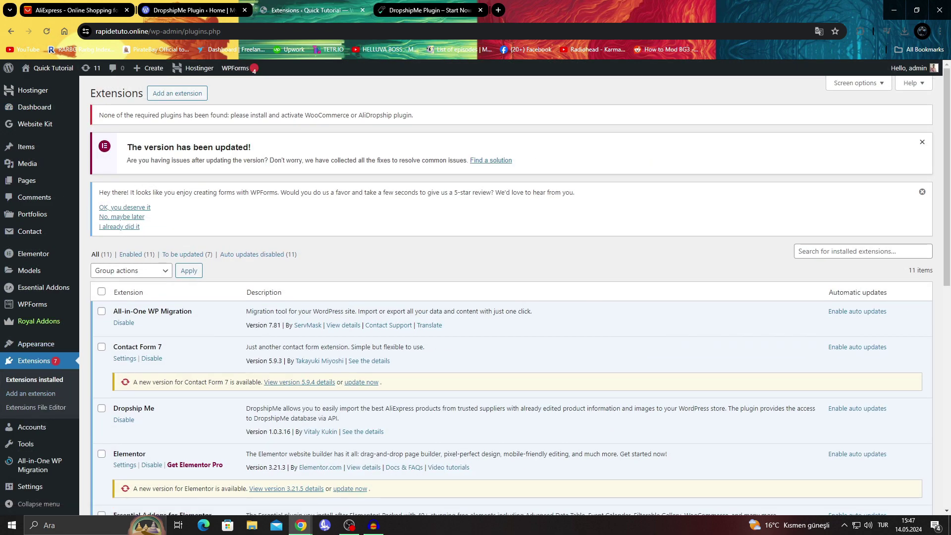
scroll(596, 180, "down", 1)
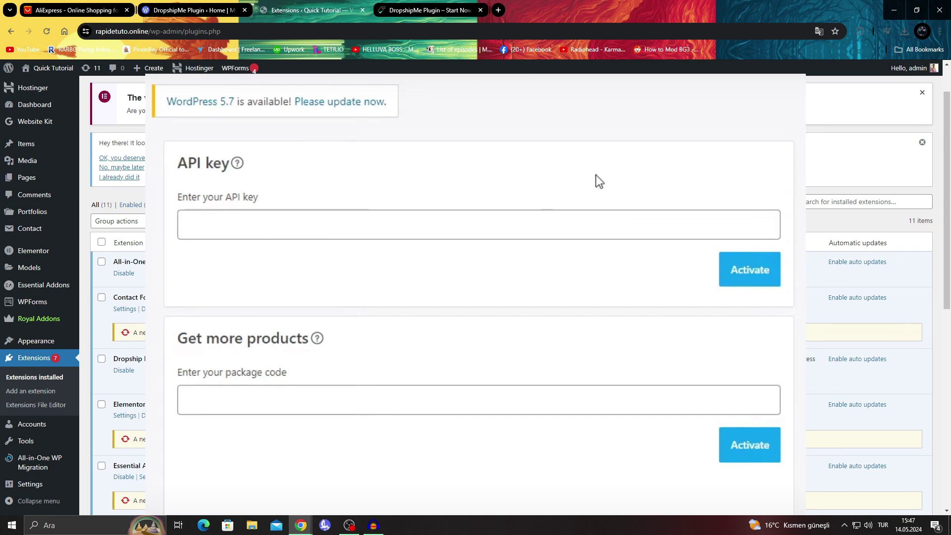
mouse_move(35, 341)
scroll(119, 248, "down", 3)
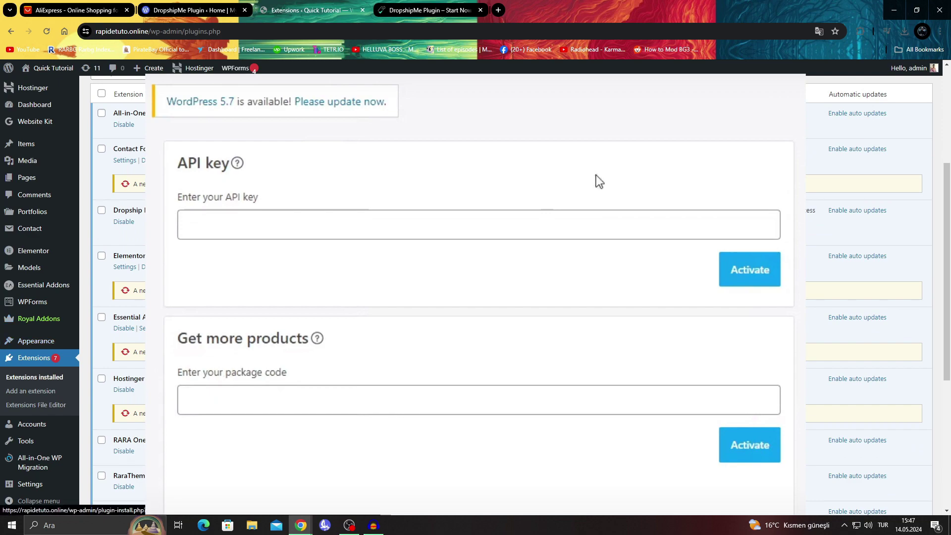
scroll(510, 295, "up", 4)
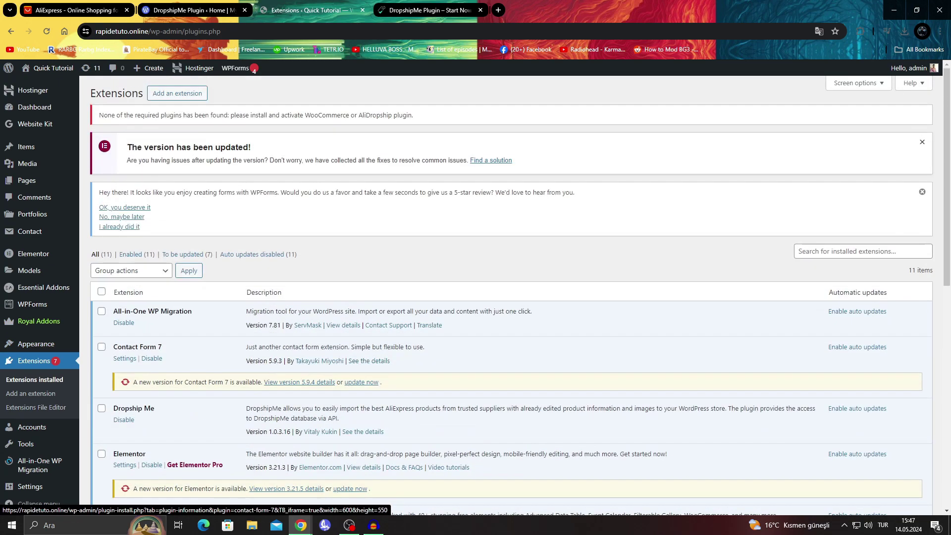